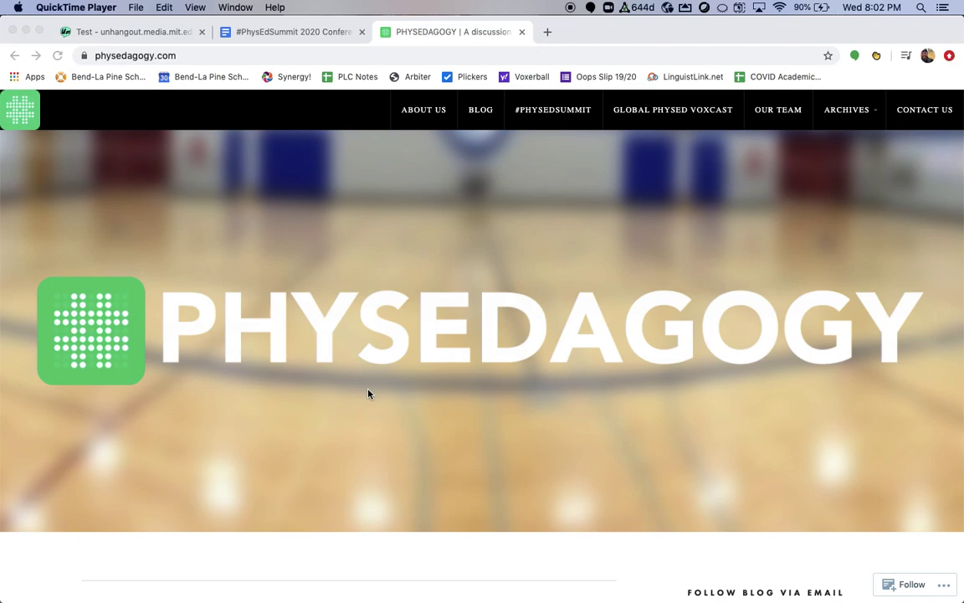
Step: Open the #PhysEdSummit page of the PHYSEDagogy site and find the 2020 conference program link
left_click(562, 117)
left_click(561, 114)
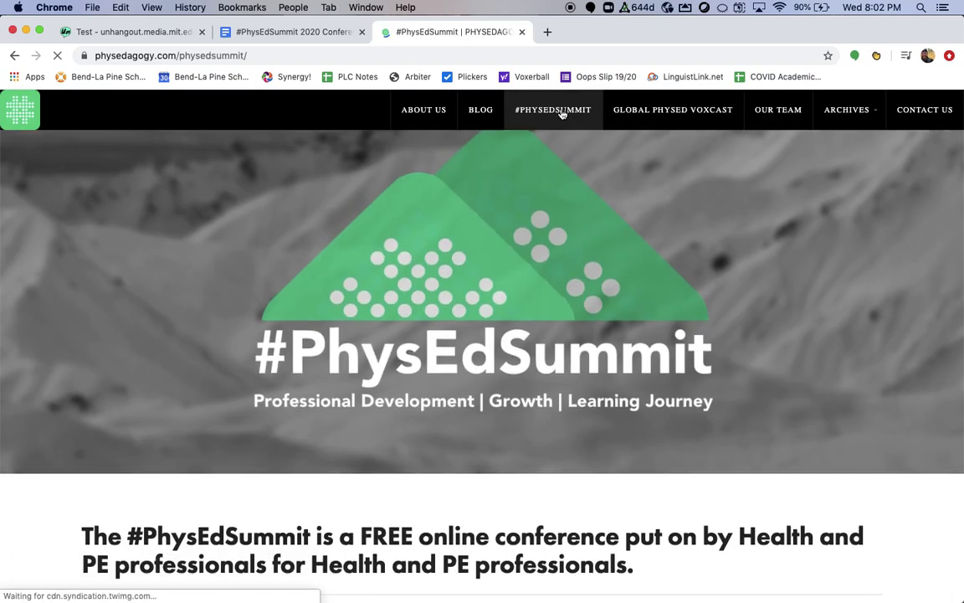
scroll(561, 114, "down", 5)
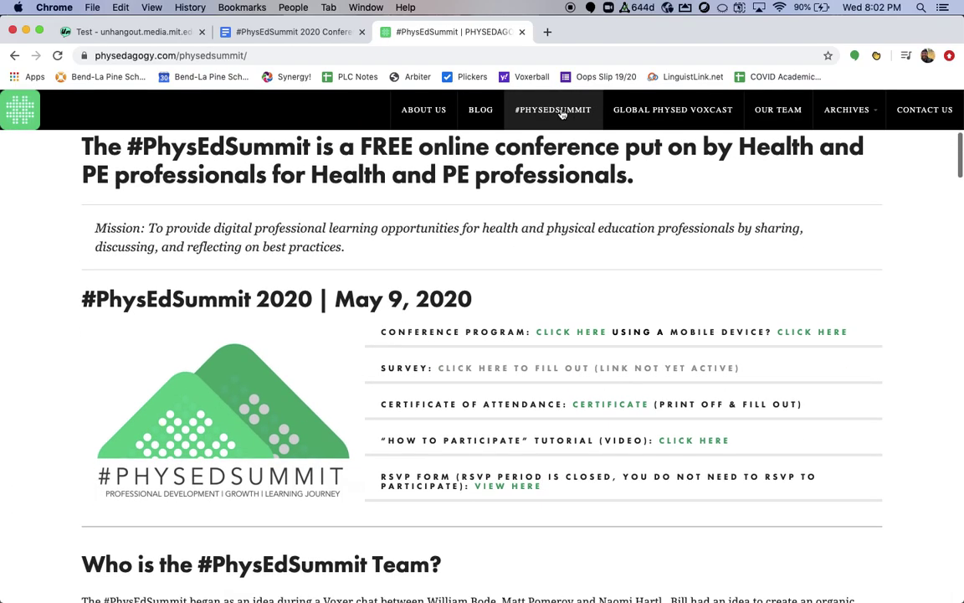
scroll(562, 114, "down", 1)
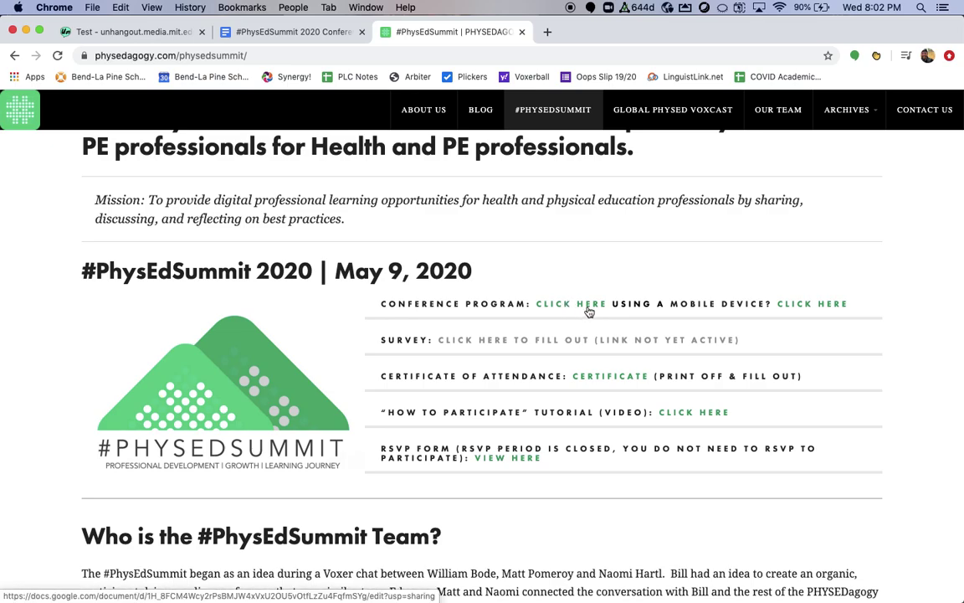
Step: View the 2020 Conference Program document and locate the session link line under the Purposeful Planning description
left_click(315, 34)
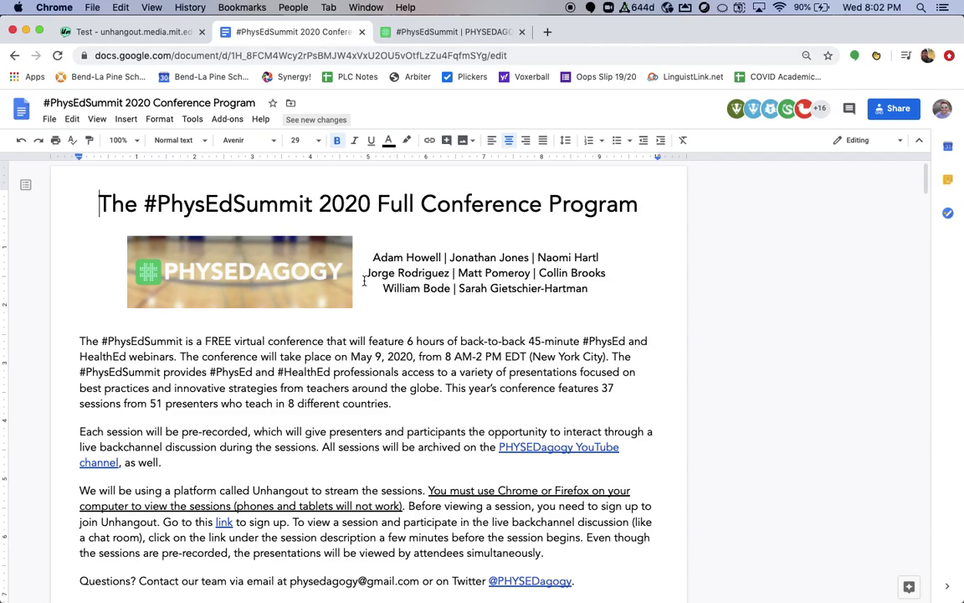
scroll(374, 411, "down", 1)
scroll(374, 411, "down", 15)
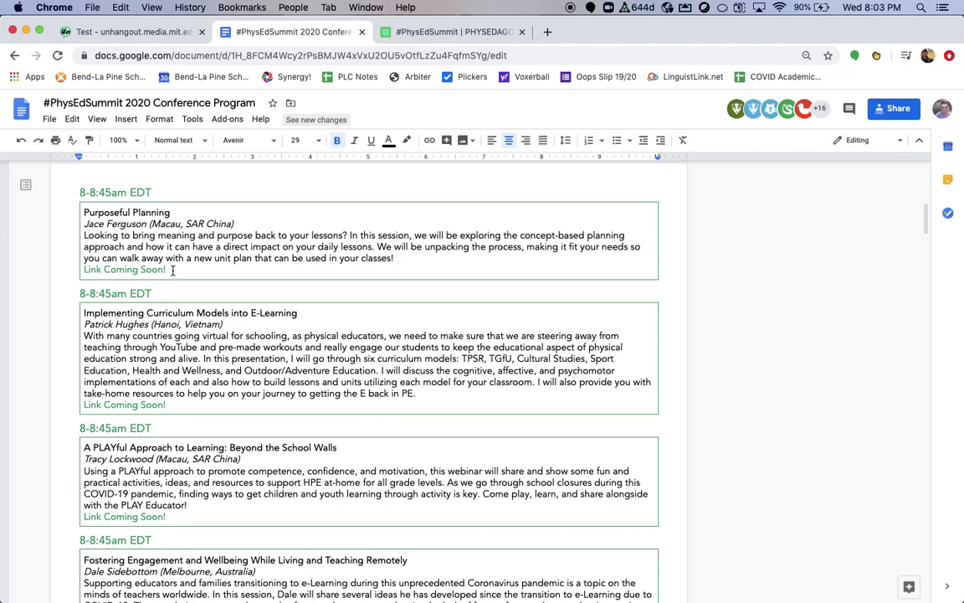
left_click_drag(168, 270, 82, 268)
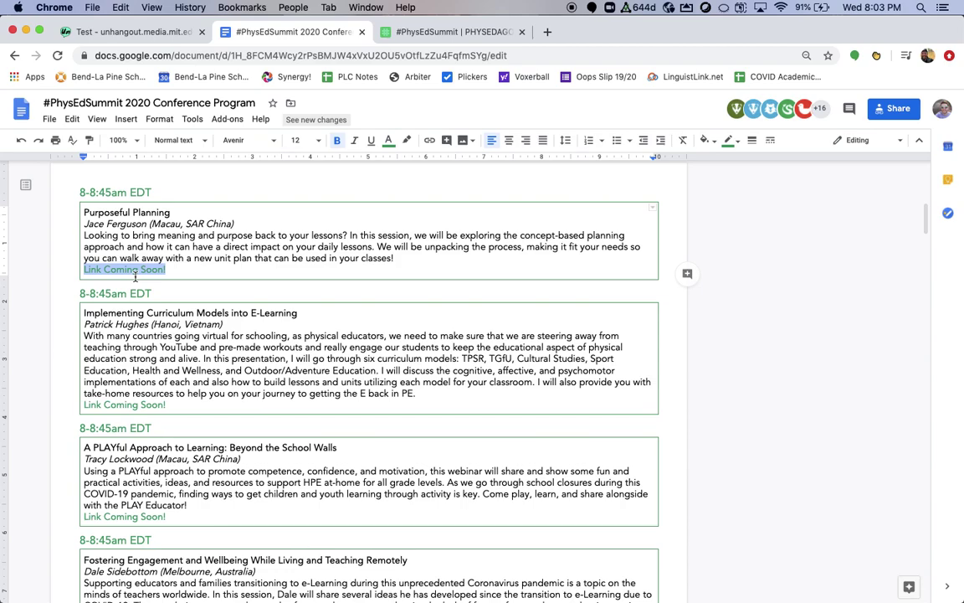
left_click(189, 259)
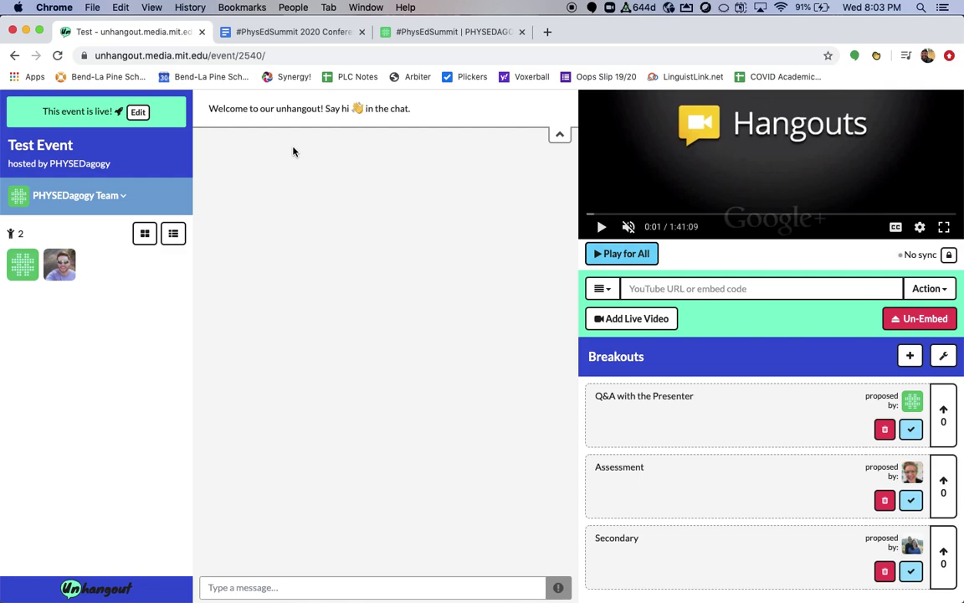
Step: Post "Welcome to the #PhysEdSummit" in the Unhangout test event's chat
left_click(263, 587)
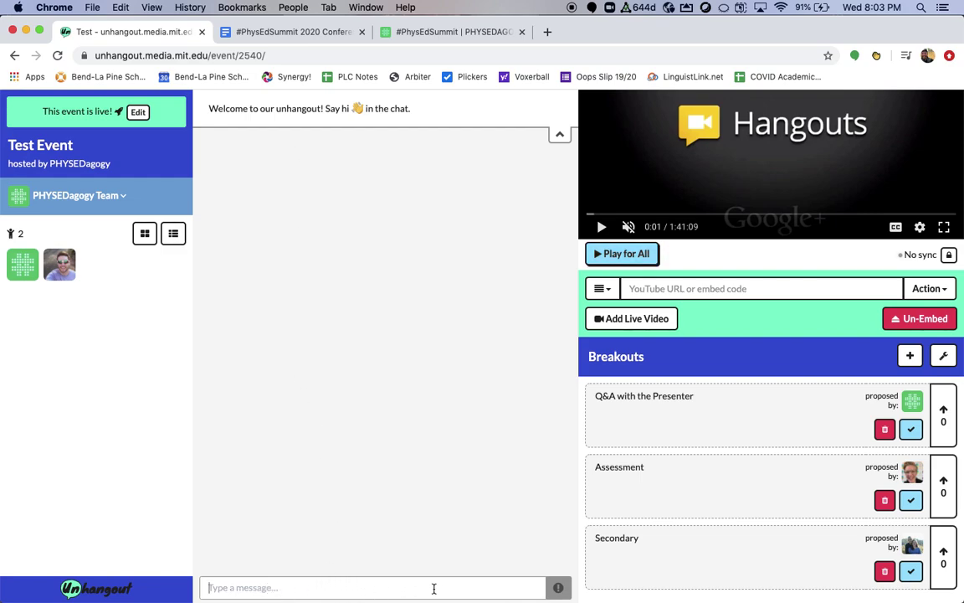
type("Welcome to the #PHys")
key("BackSpace")
key("BackSpace")
key("BackSpace")
type("h")
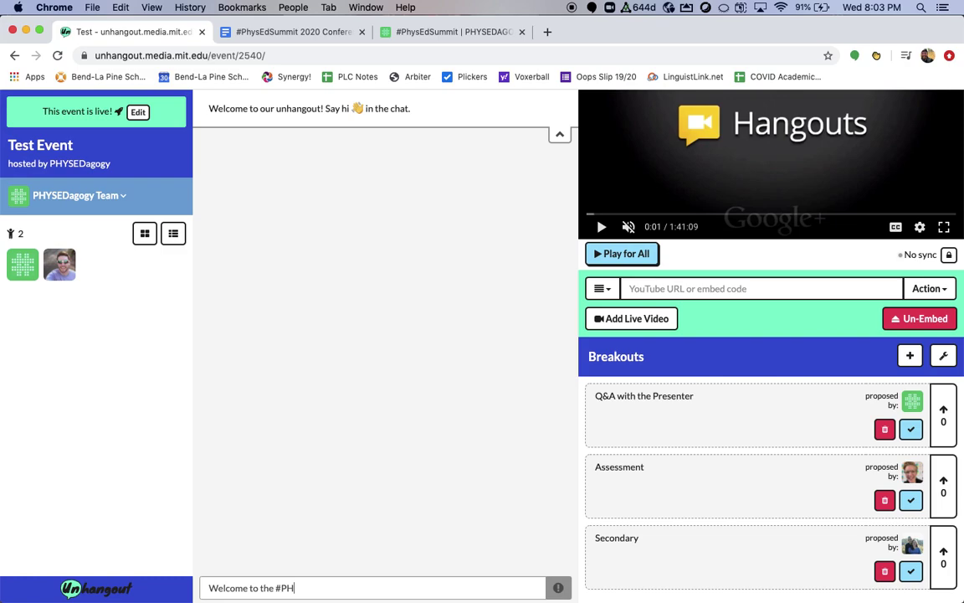
type("ysEdSummit")
key("Return")
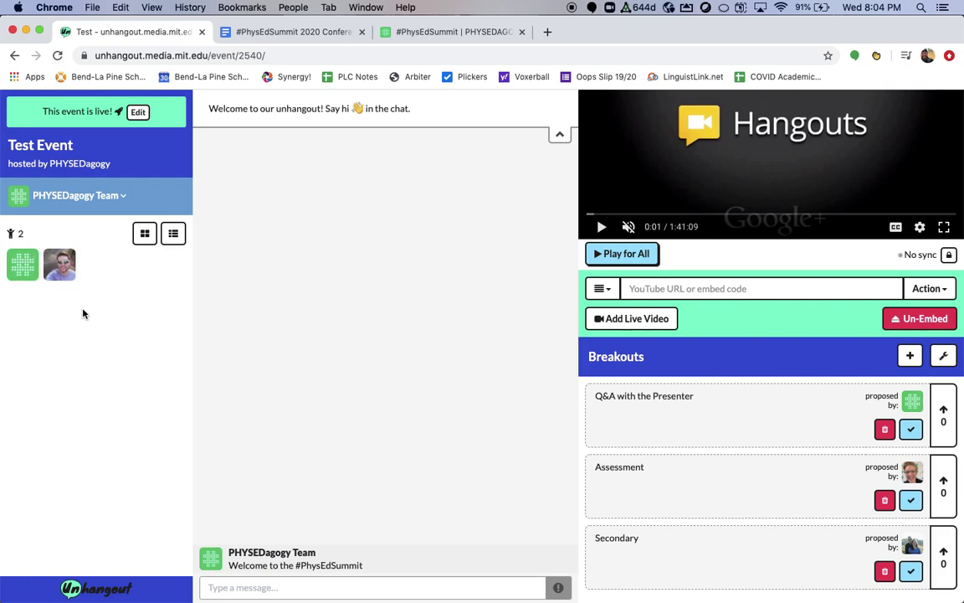
Step: Show the participants as a list with names in the host's window and in the attendee's Safari window
left_click(175, 235)
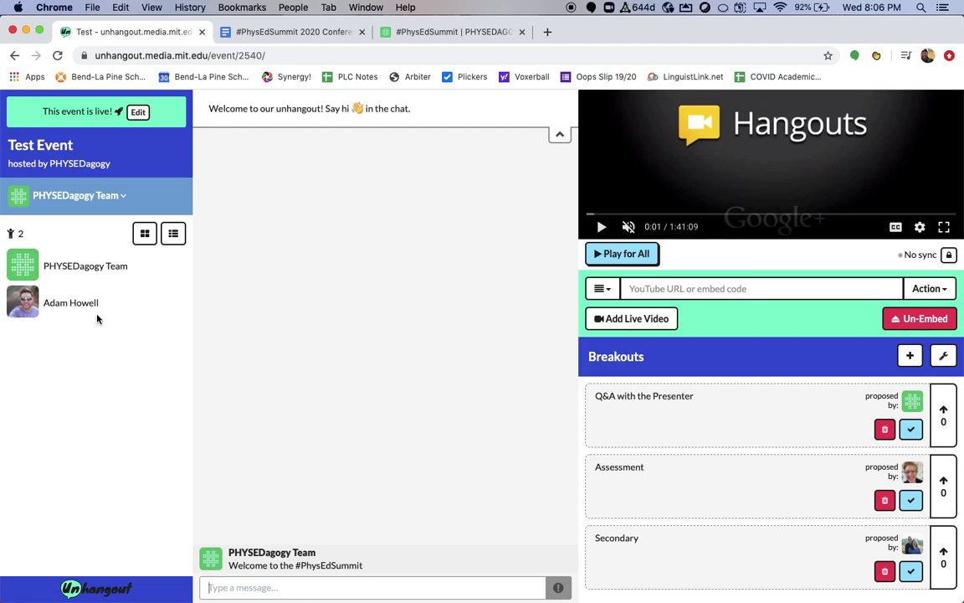
mouse_move(3, 165)
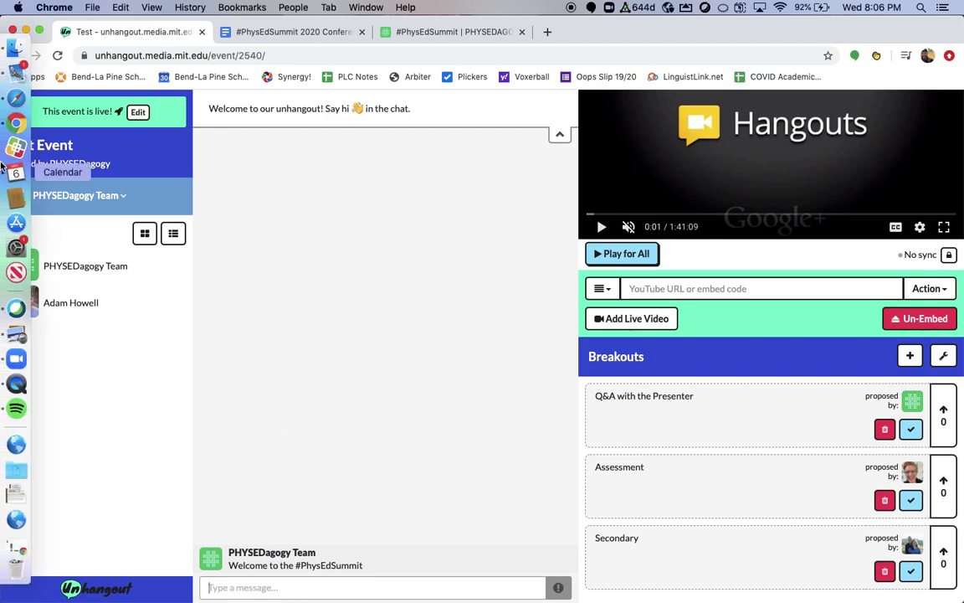
left_click(14, 100)
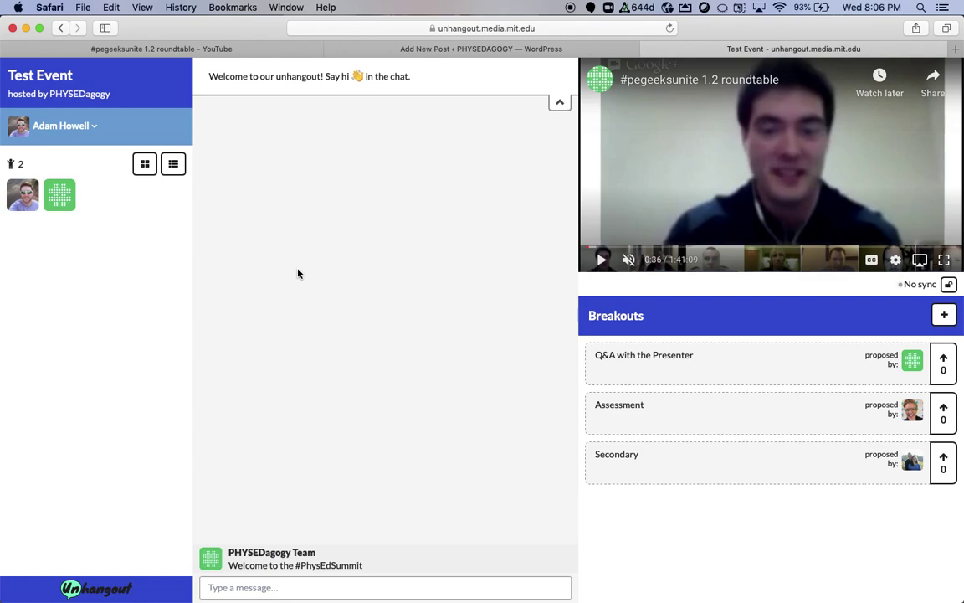
left_click(178, 164)
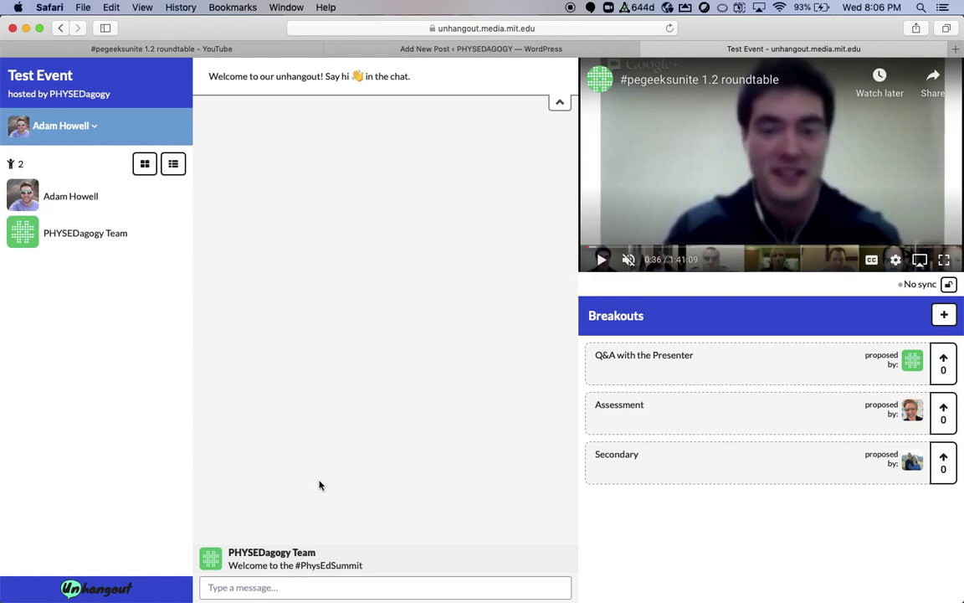
Step: Post a chat greeting as the attendee, giving the attendee's first name and saying they are from Oregon
scroll(323, 478, "down", 1)
left_click(259, 587)
type("Hi! Th")
key("BackSpace")
key("BackSpace")
key("BackSpace")
key("BackSpace")
type("m from Oregon")
key("Return")
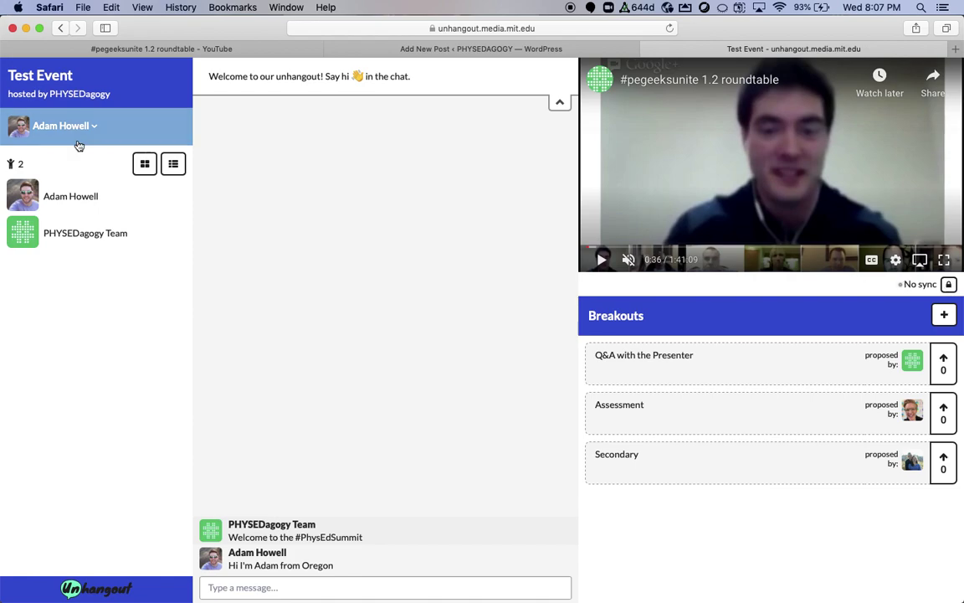
Step: Switch to the host's Chrome window and start the embedded roundtable video for all participants
mouse_move(15, 97)
left_click(15, 124)
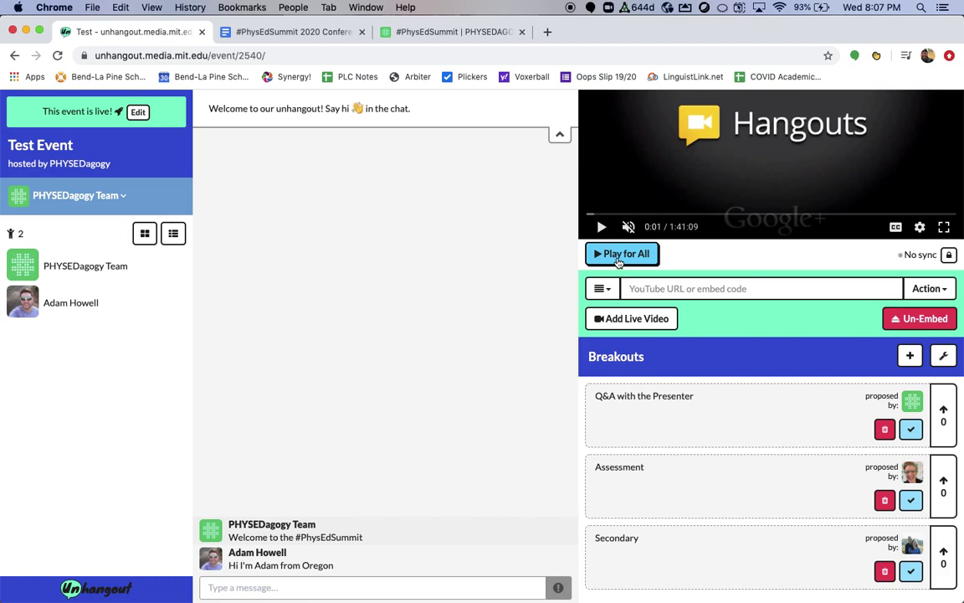
scroll(620, 280, "up", 3)
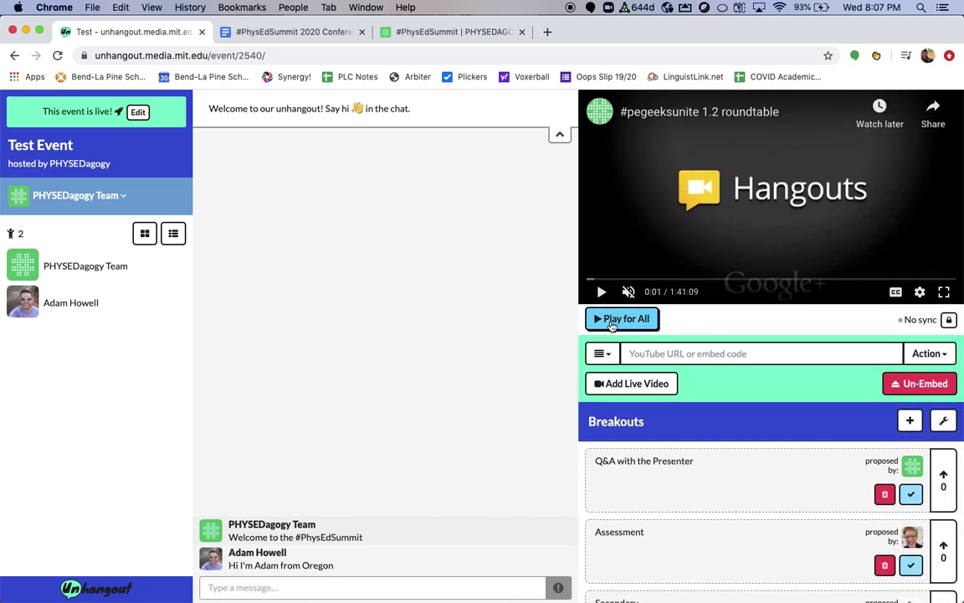
left_click(621, 319)
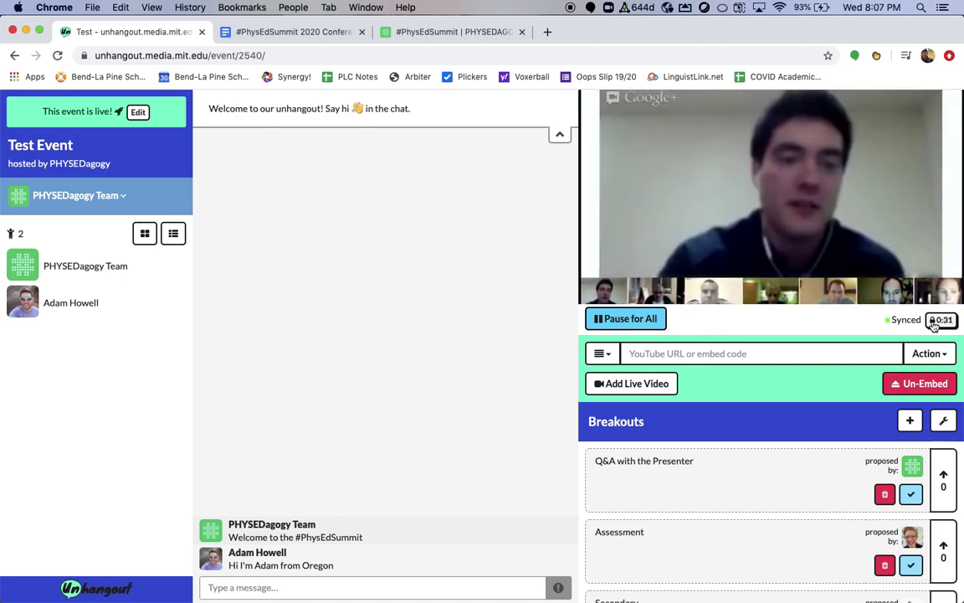
Step: Check the synced playback in the attendee's Safari window and pause the video for everyone from the host's Chrome window
mouse_move(4, 126)
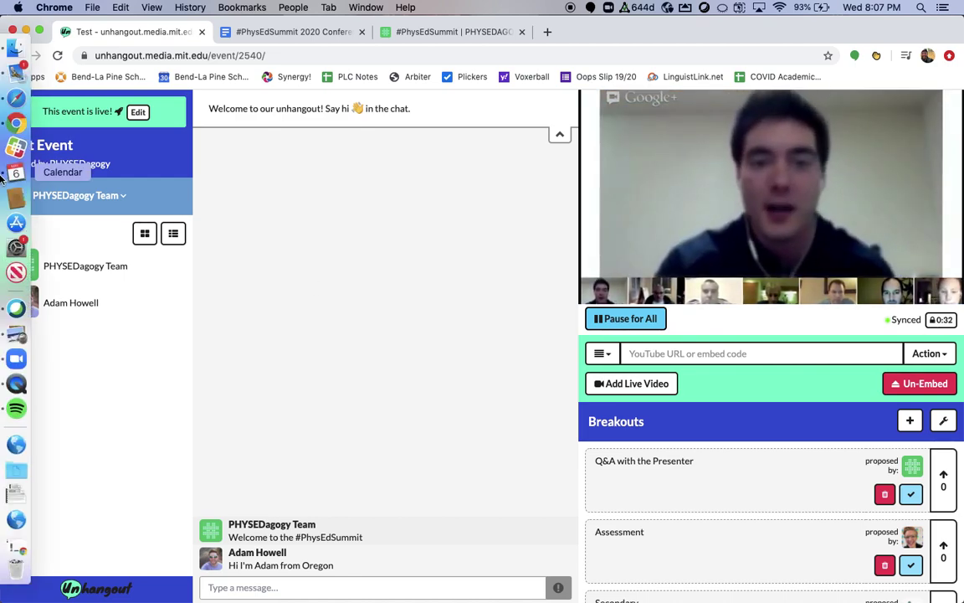
left_click(17, 97)
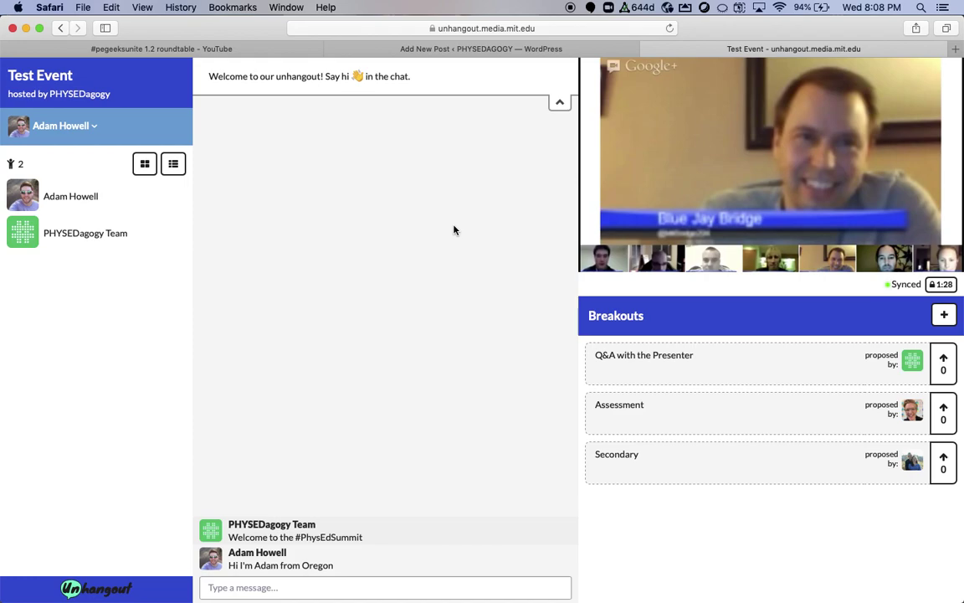
mouse_move(4, 159)
left_click(16, 124)
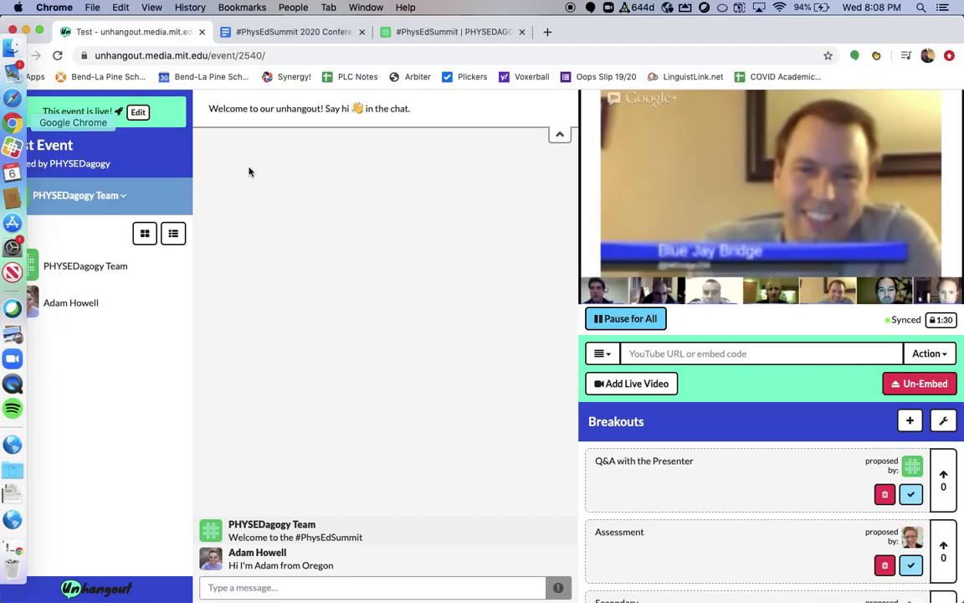
left_click(622, 319)
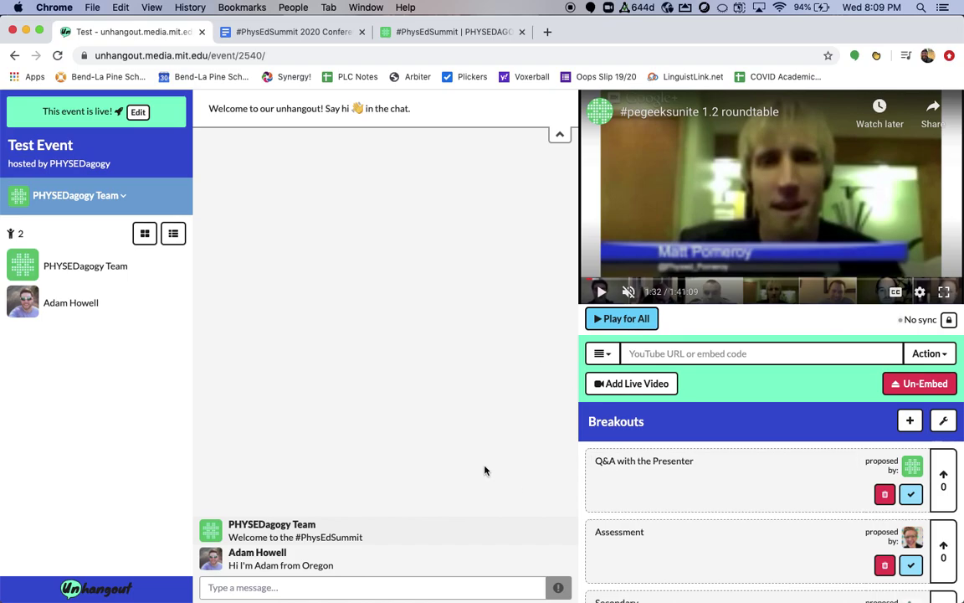
Step: Vote for the Q&A with the Presenter and Assessment breakouts as the attendee in Safari, and return to the host's Chrome window
scroll(761, 413, "down", 1)
scroll(760, 413, "down", 3)
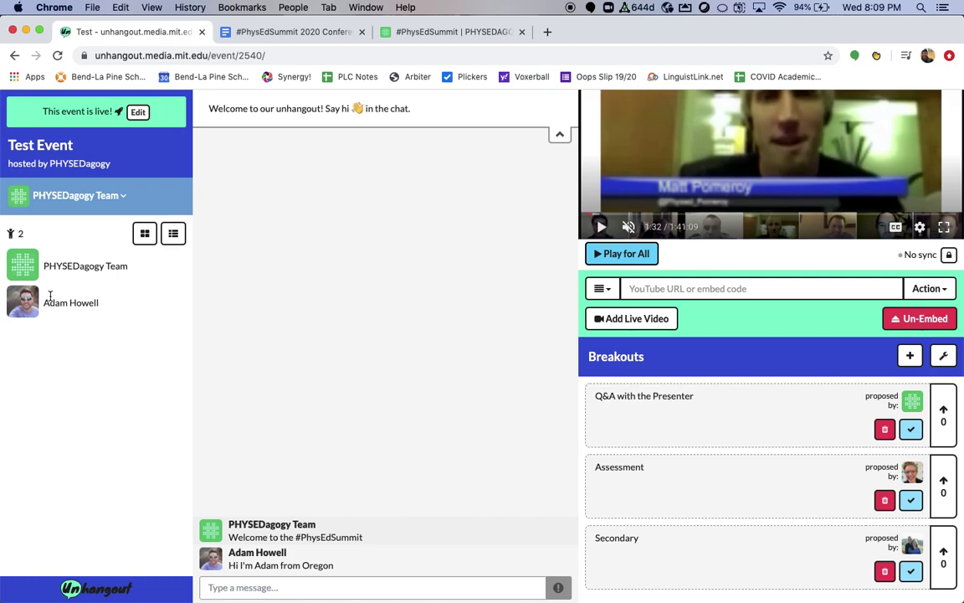
left_click(10, 96)
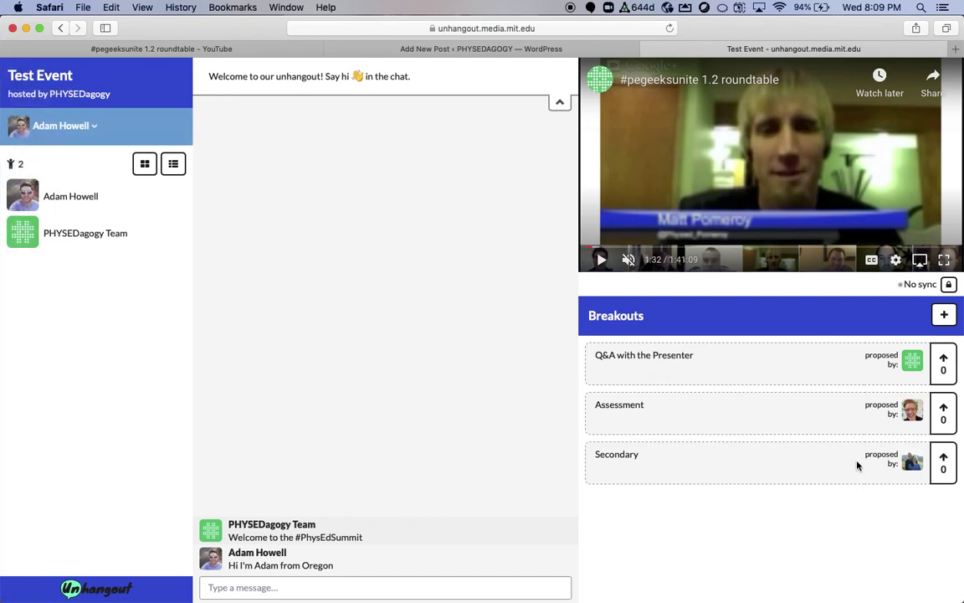
left_click(949, 414)
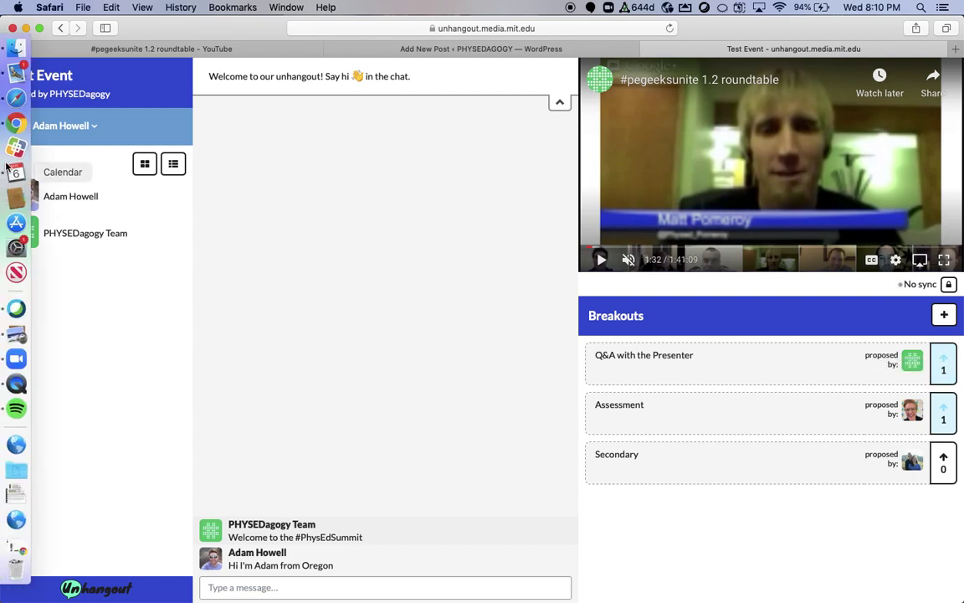
left_click(17, 123)
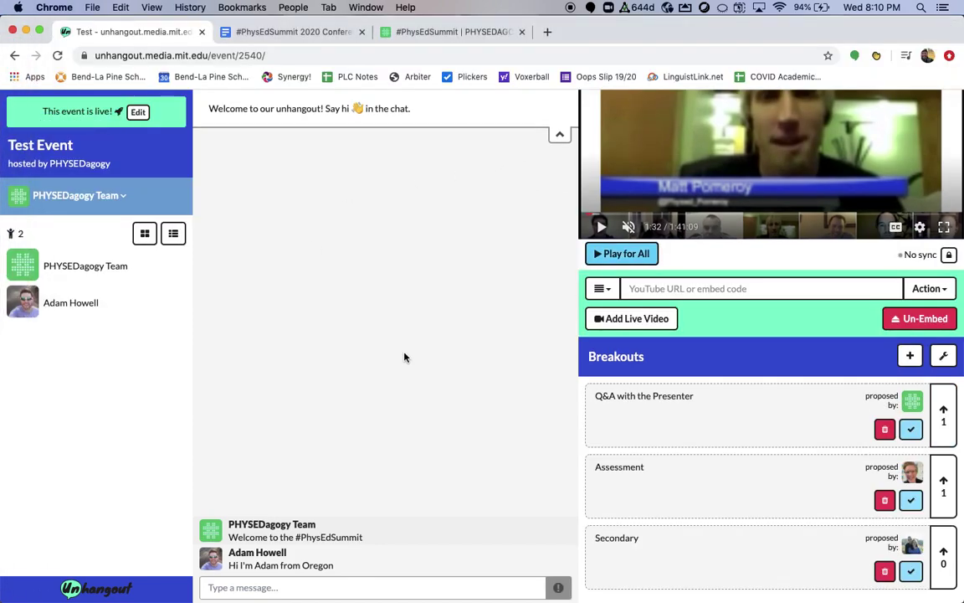
Step: Close the event's breakouts in the breakout settings and reopen them
left_click(944, 356)
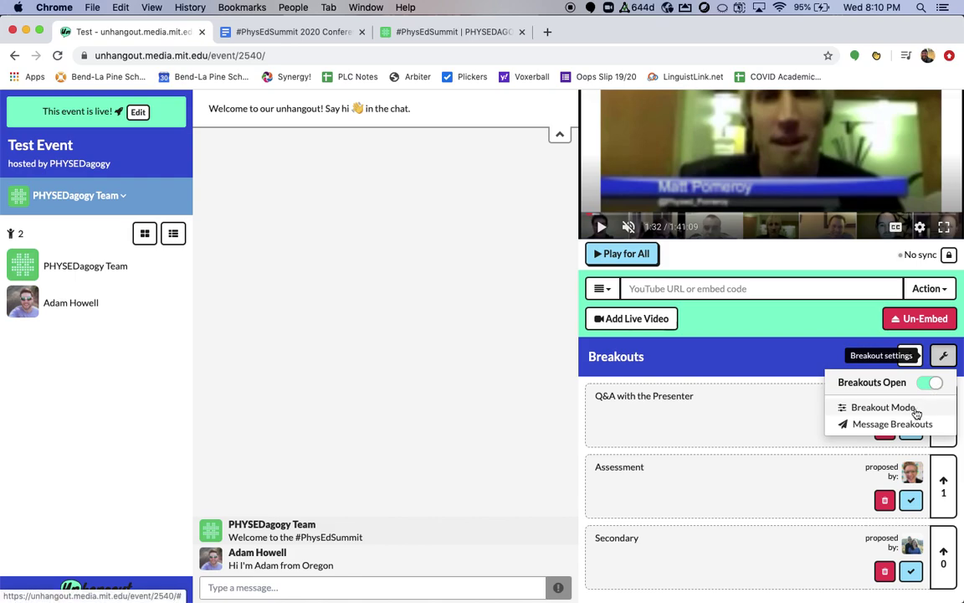
left_click(785, 427)
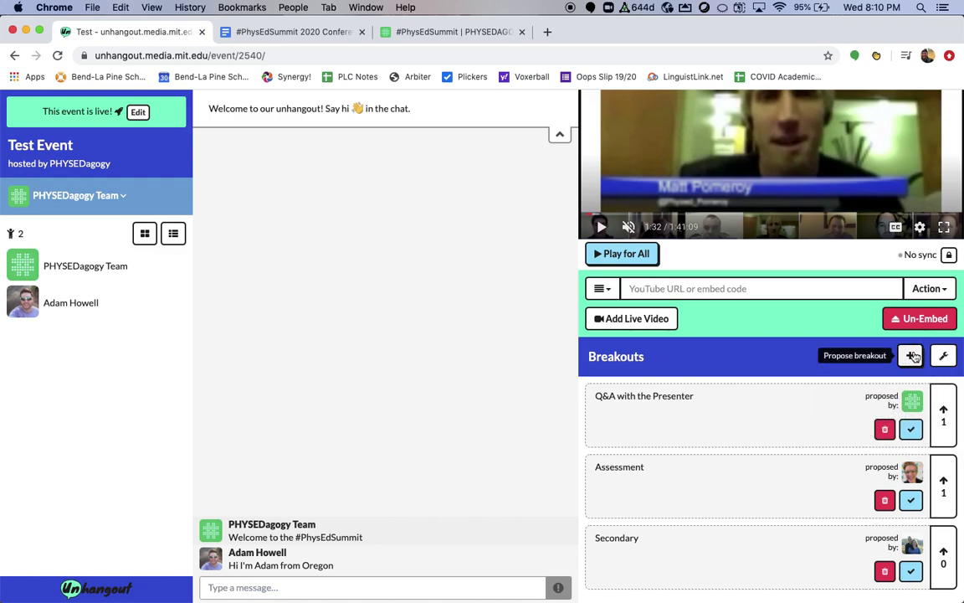
left_click(942, 358)
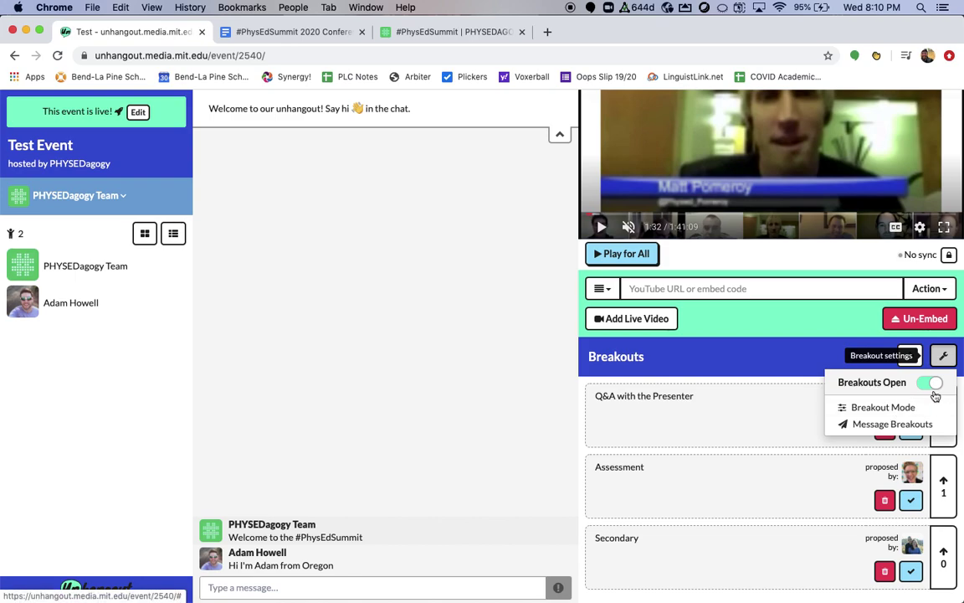
left_click(934, 385)
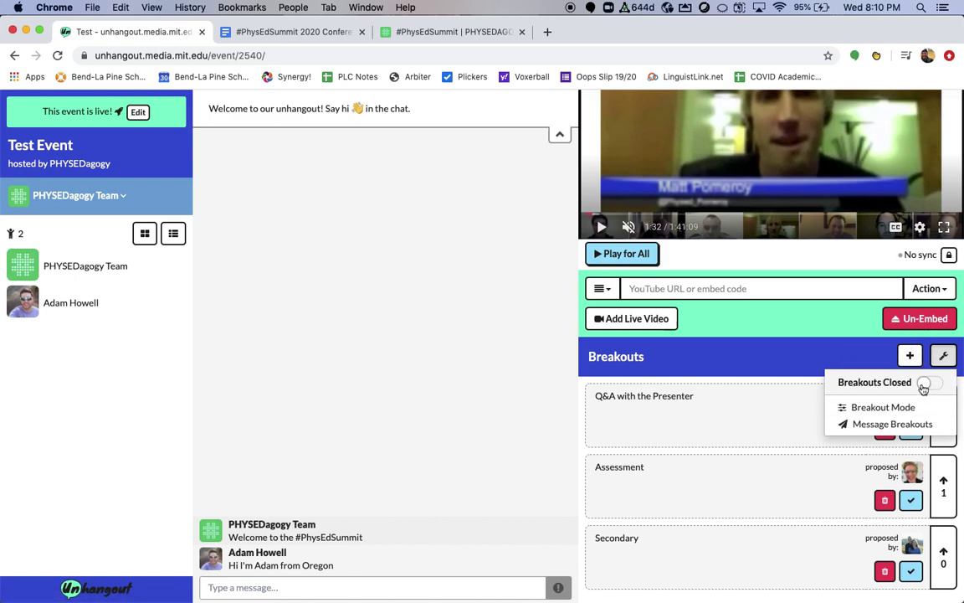
left_click(928, 384)
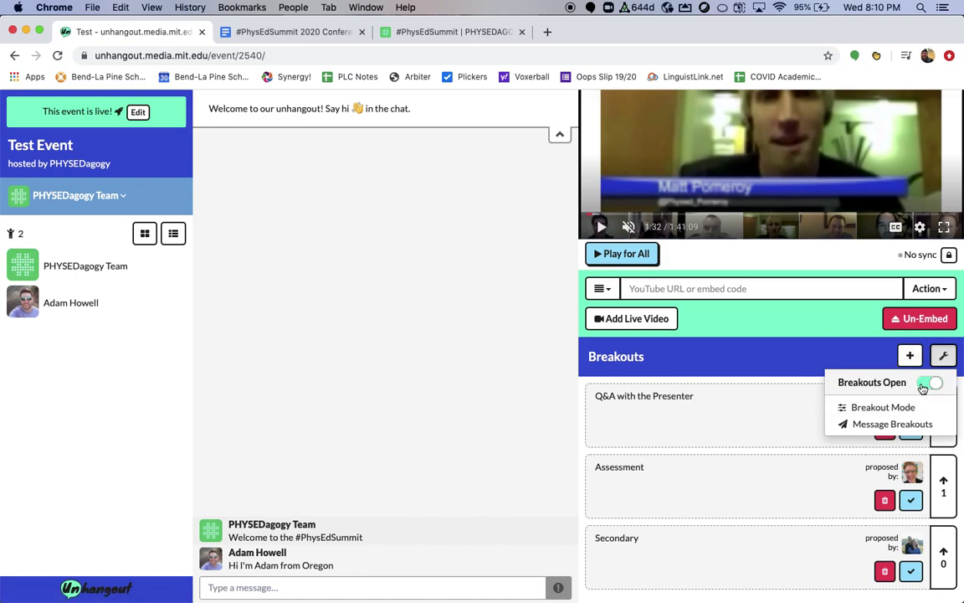
left_click(724, 429)
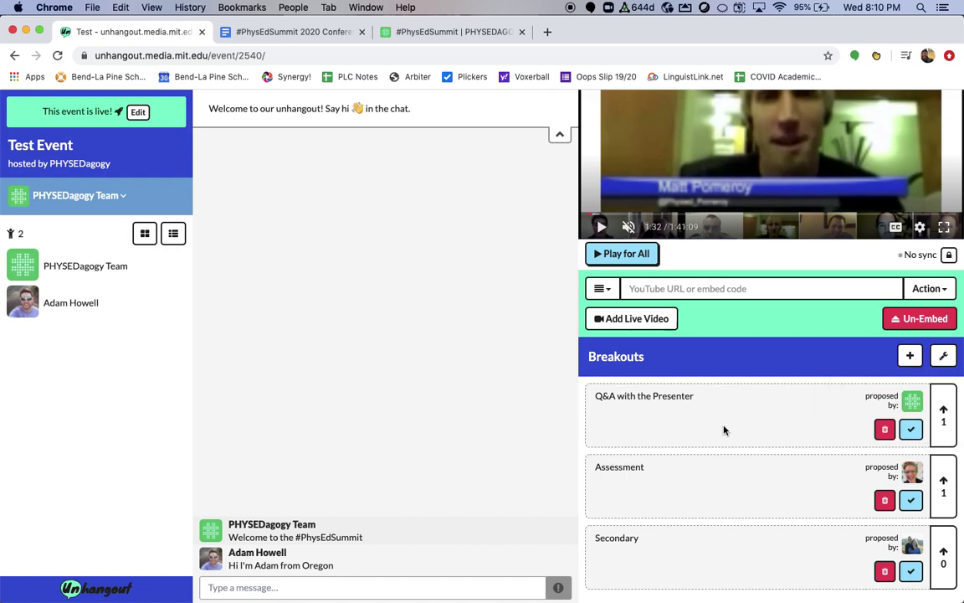
Step: Set the breakout mode to Host-Proposed Breakouts
left_click(943, 356)
left_click(904, 407)
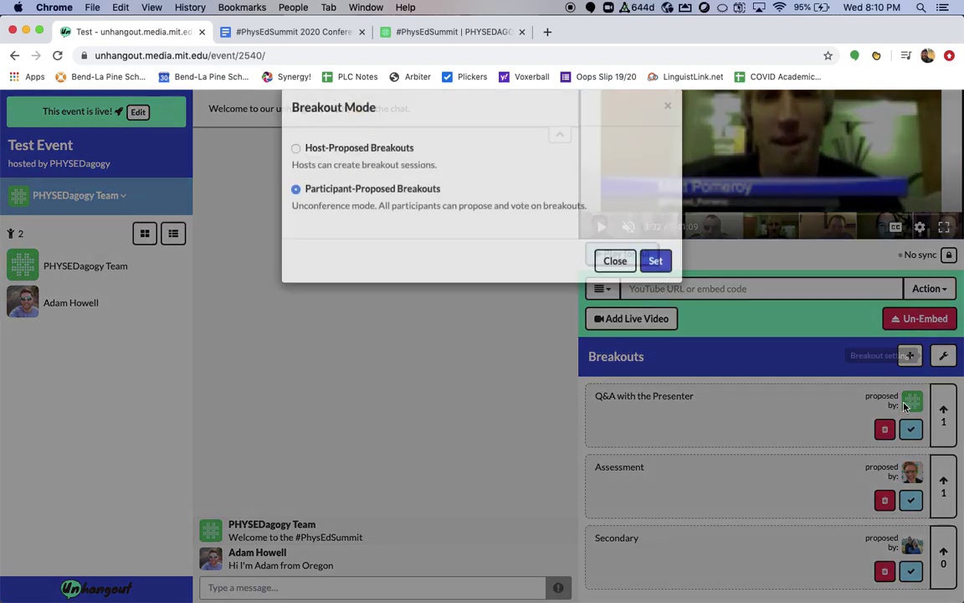
left_click(296, 170)
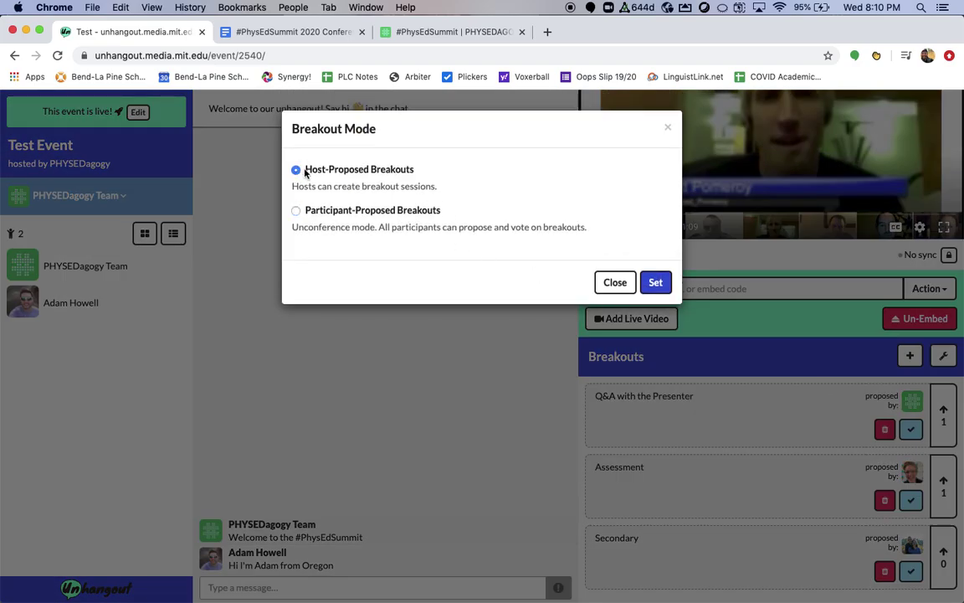
left_click(655, 282)
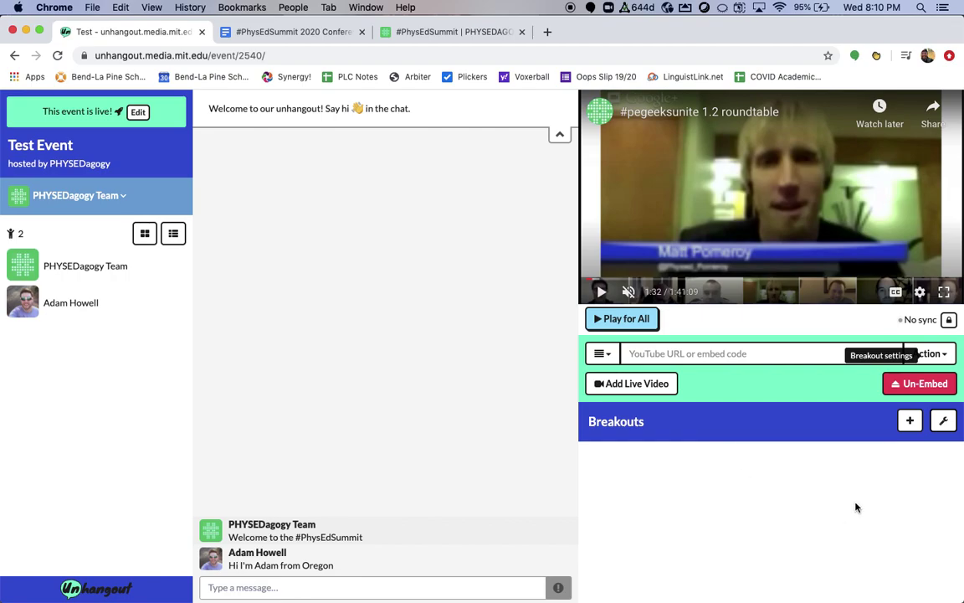
Step: Create a breakout named "Q+A with the Presenter" with a participant limit of 10 and the default Etherpad text
left_click(910, 421)
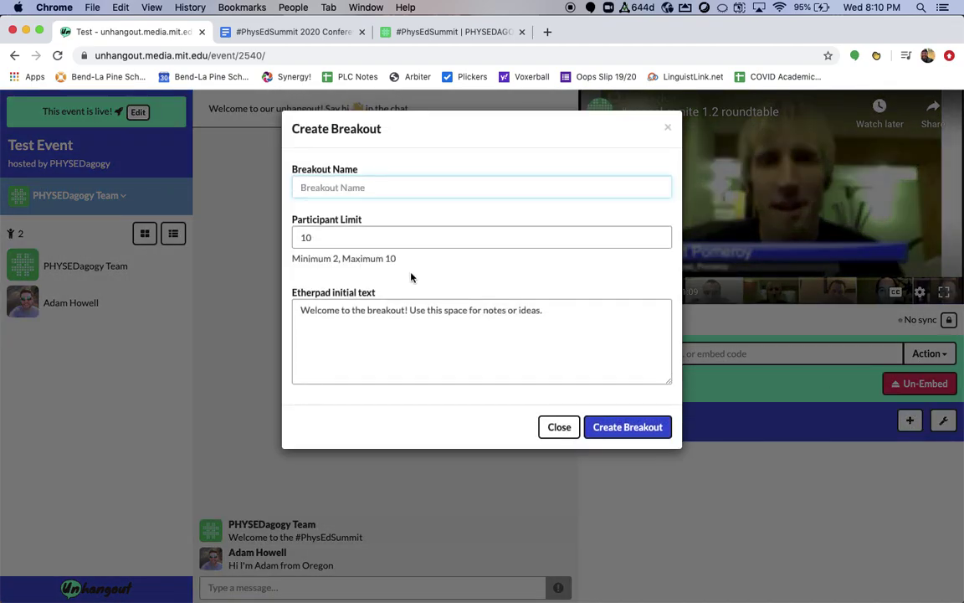
type("Q+A with the Presenter")
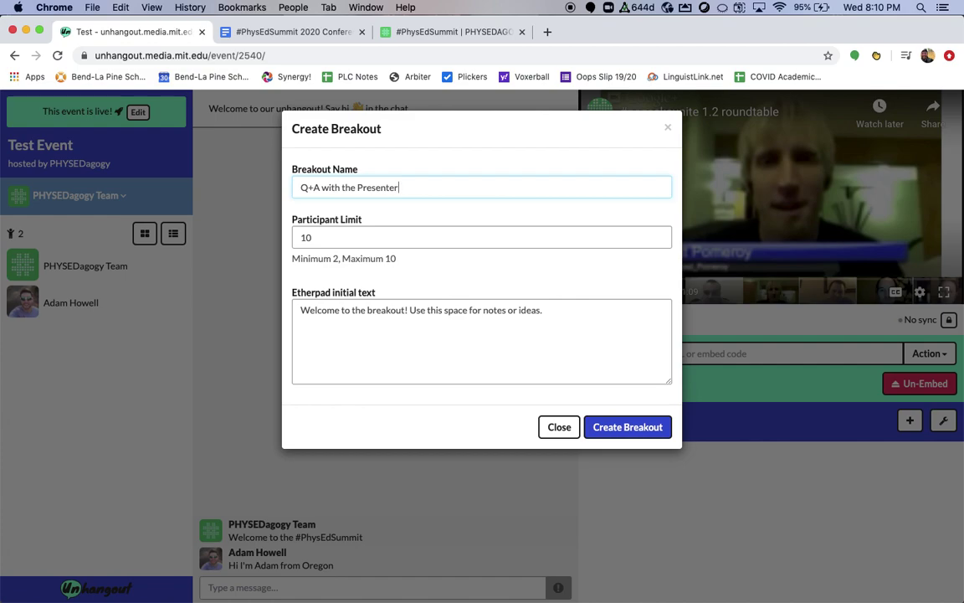
left_click(599, 429)
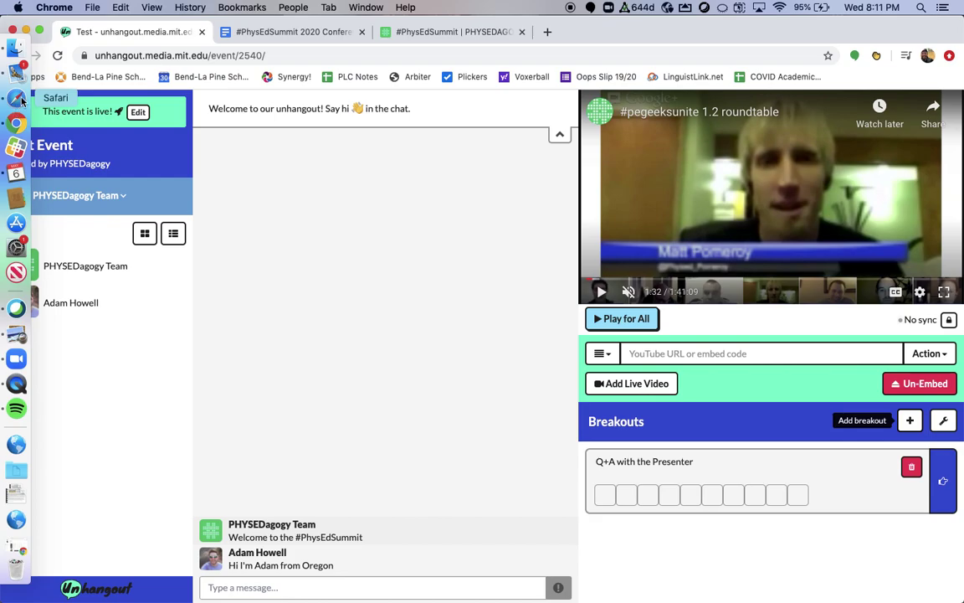
Step: Check the new breakout in the attendee's Safari window and return to the host's Chrome window
left_click(17, 98)
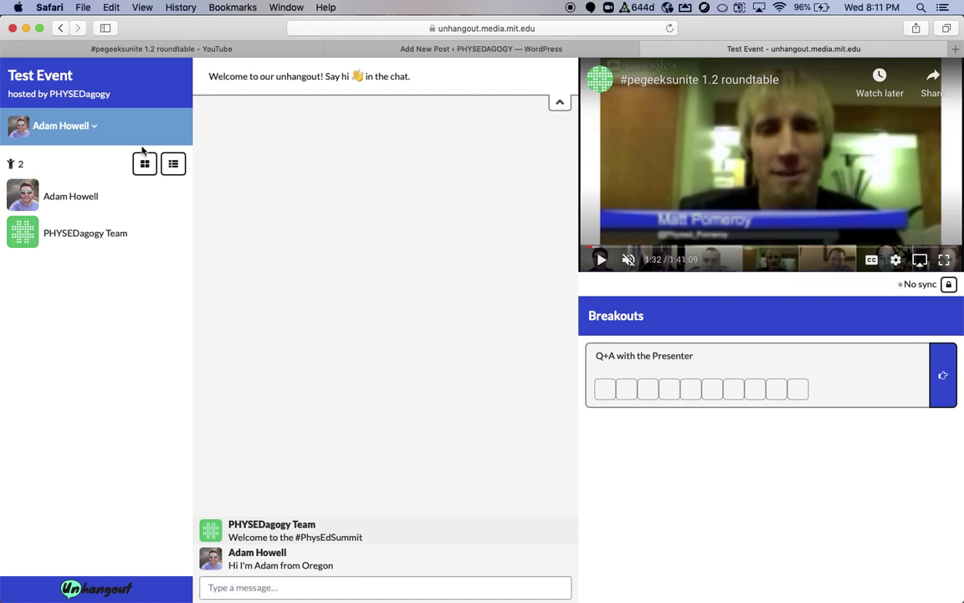
mouse_move(16, 172)
left_click(16, 124)
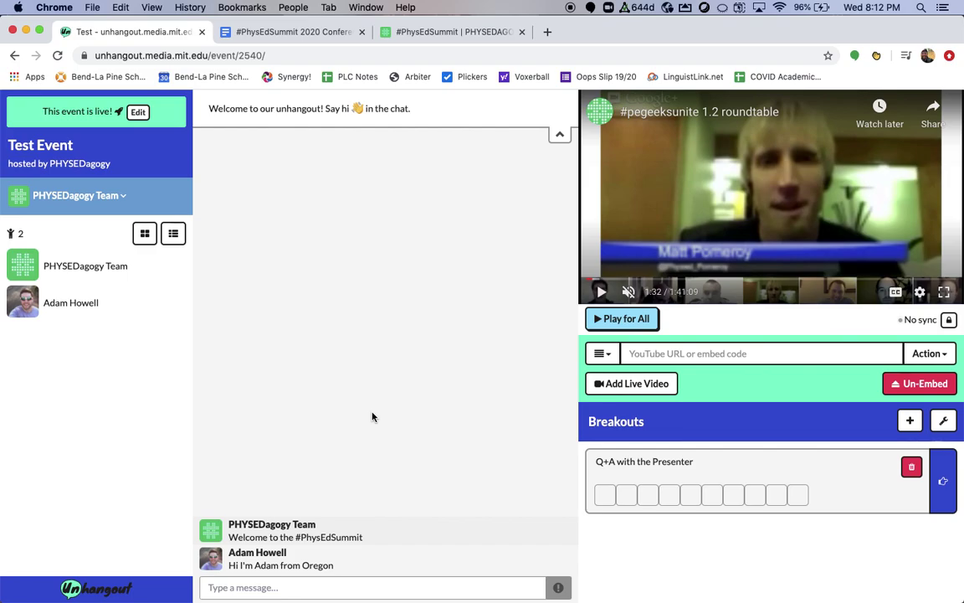
Step: Review the Frequently Asked Questions section on the #PhysEdSummit page of the PHYSEDagogy website
left_click(447, 35)
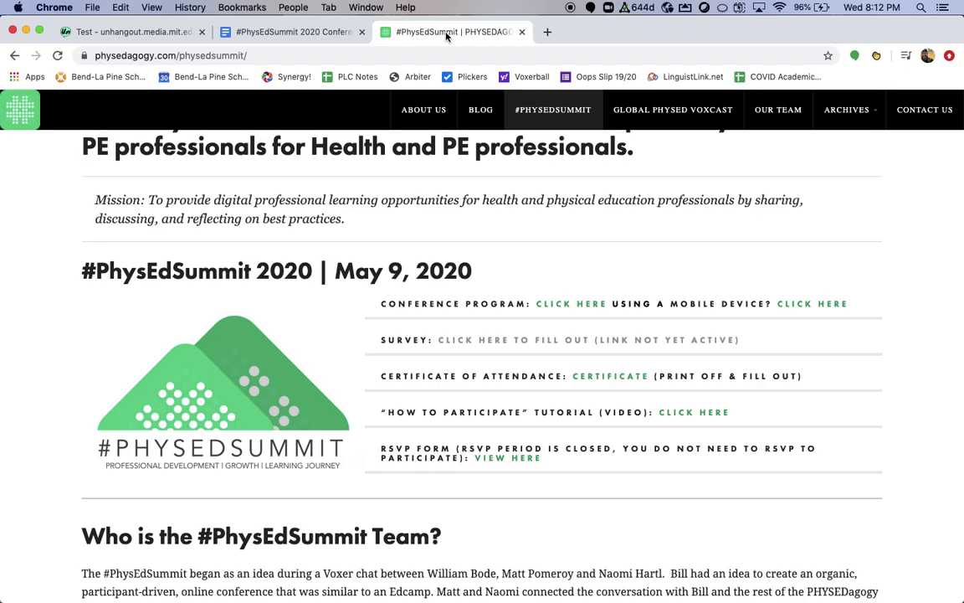
scroll(524, 433, "down", 7)
scroll(525, 433, "down", 4)
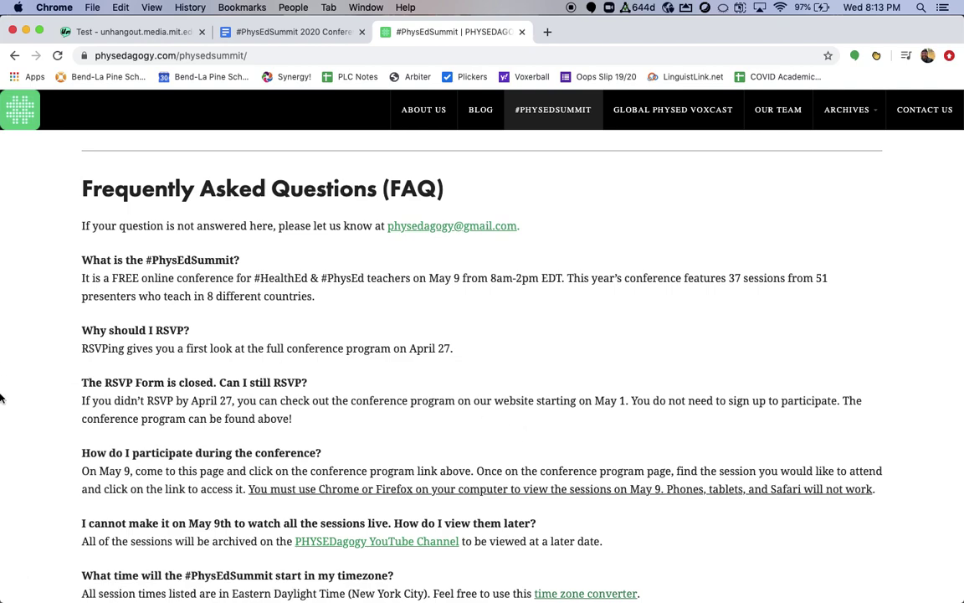
mouse_move(3, 387)
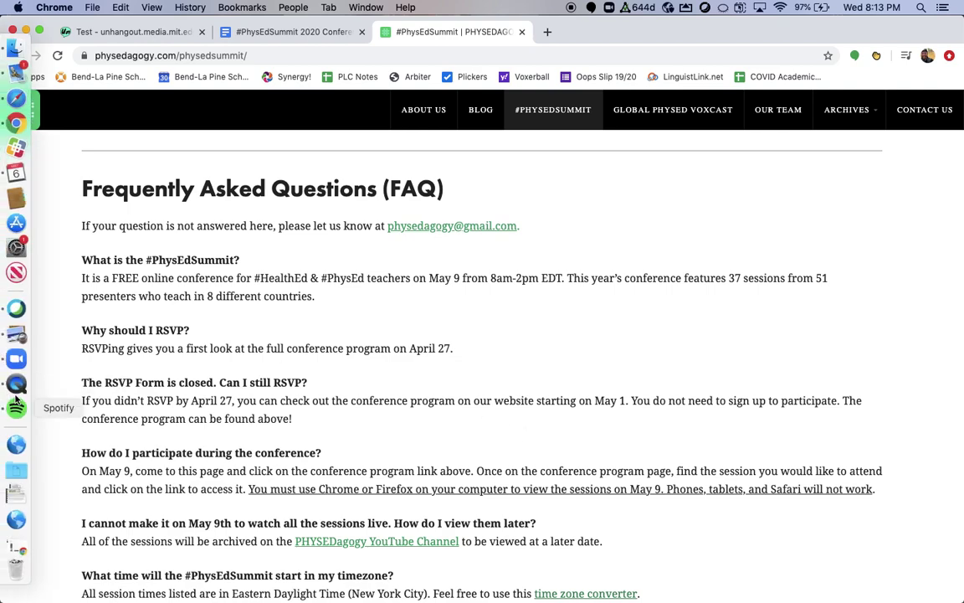